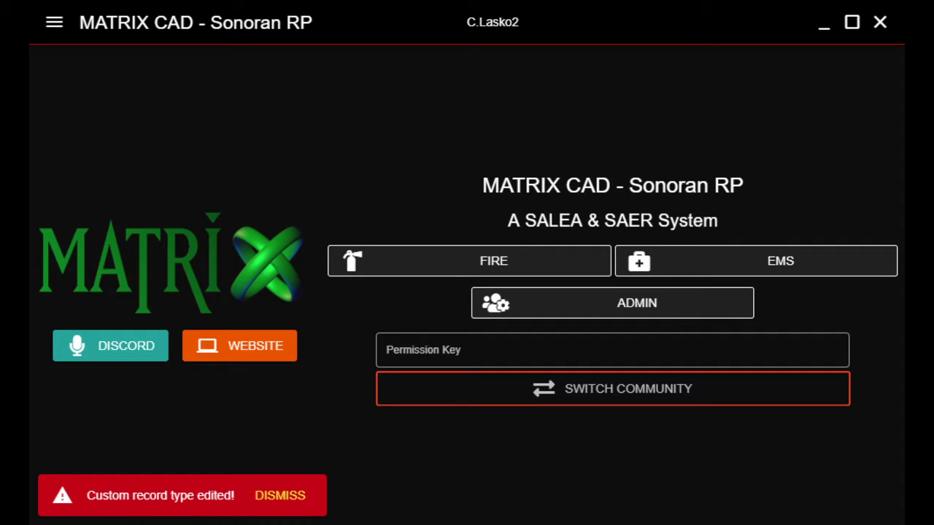
# - Dismiss the 'Custom record type edited!' notice and log in on the EMS side
pyautogui.click(283, 509)
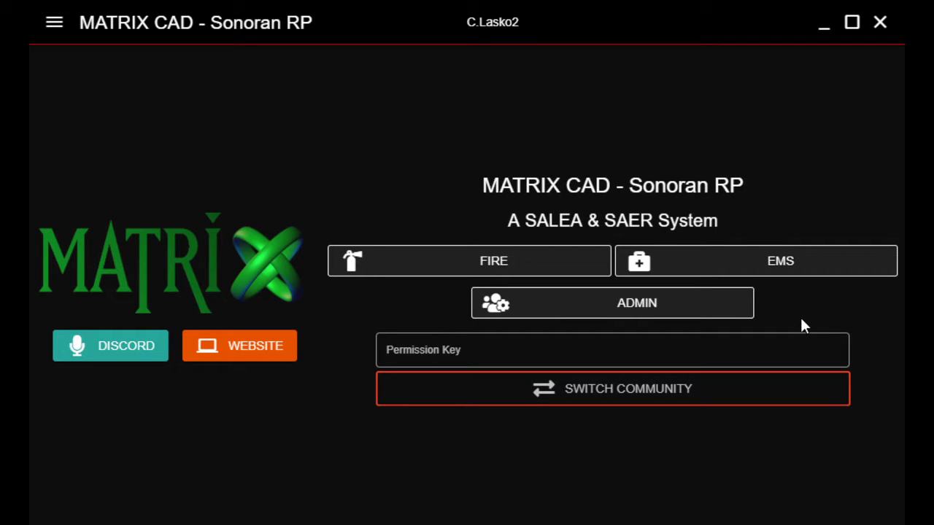
pyautogui.click(780, 269)
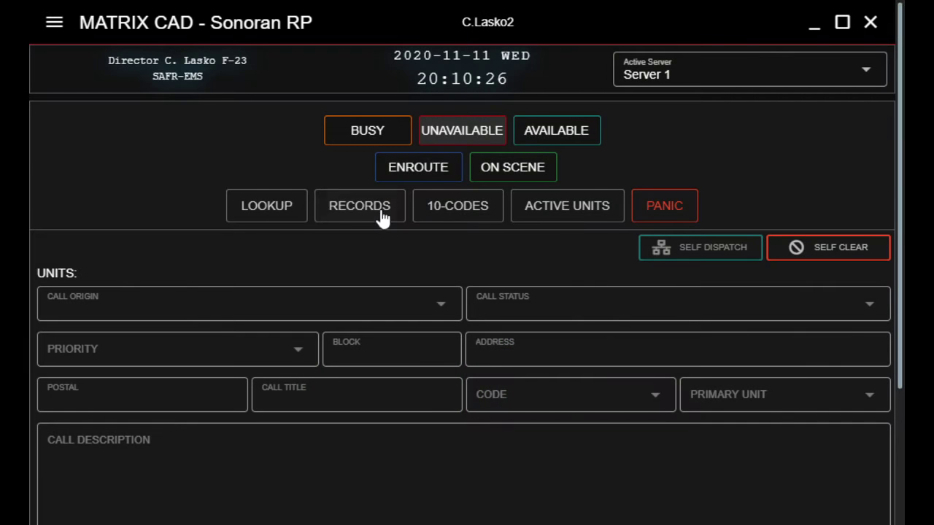
# - From the Report Center, start a new Patient Report record
pyautogui.click(381, 211)
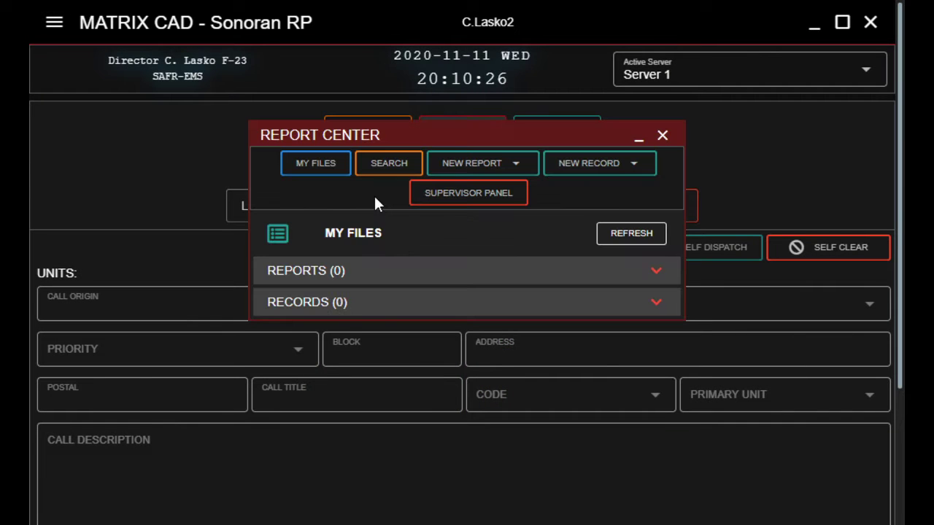
pyautogui.click(617, 167)
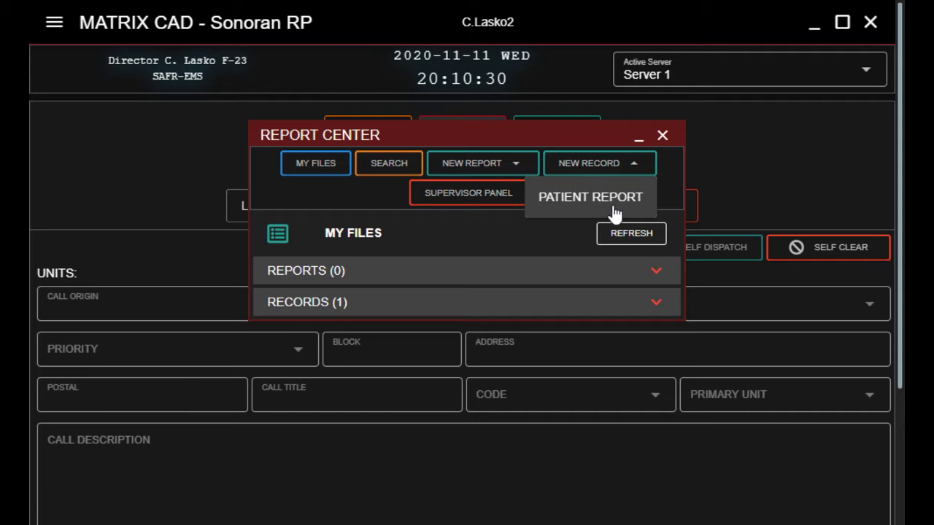
pyautogui.click(614, 209)
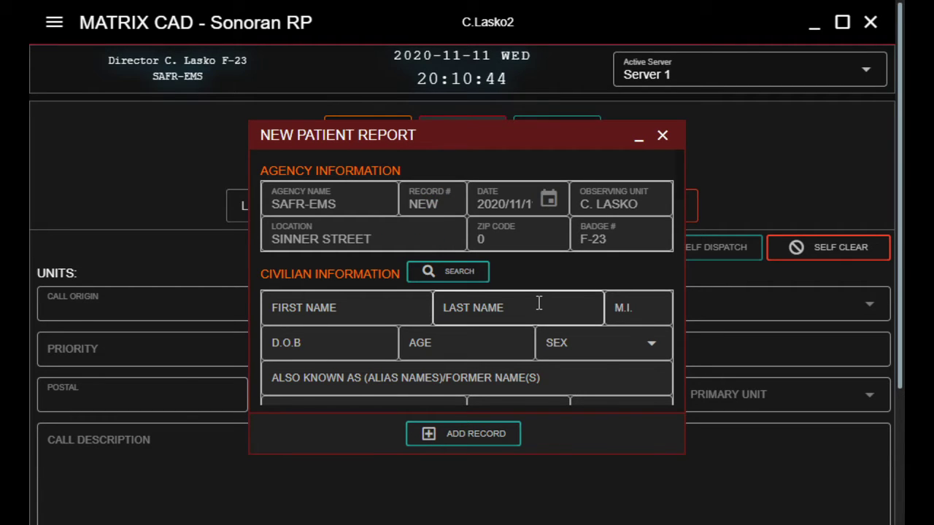
pyautogui.scroll(-3, 538, 303)
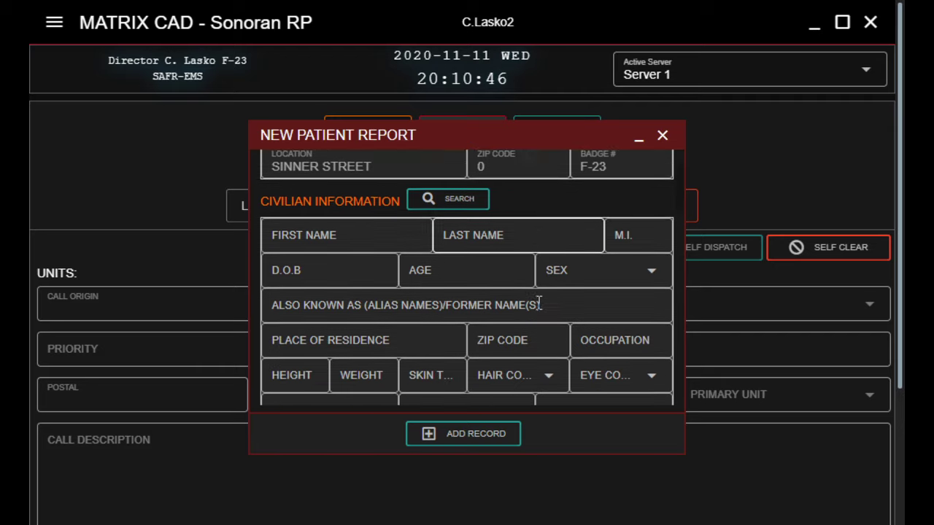
pyautogui.scroll(1, 538, 305)
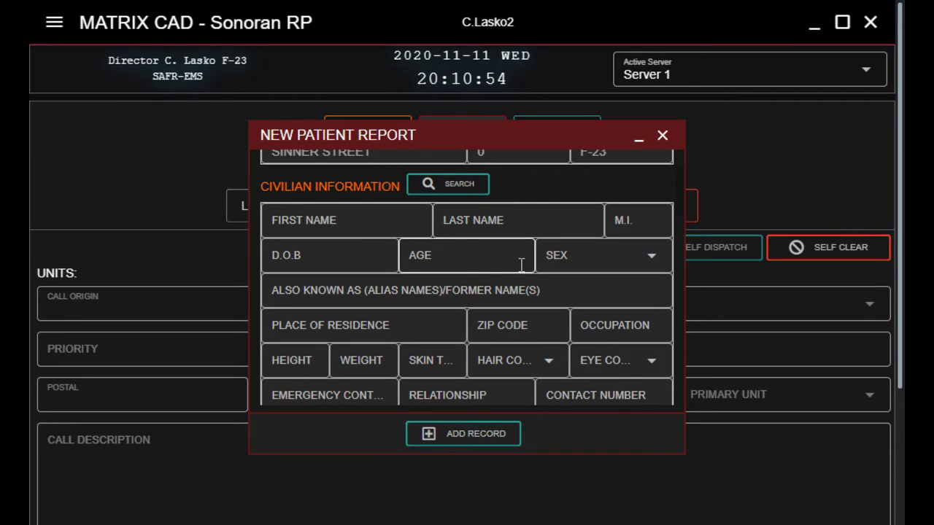
pyautogui.scroll(-3, 521, 264)
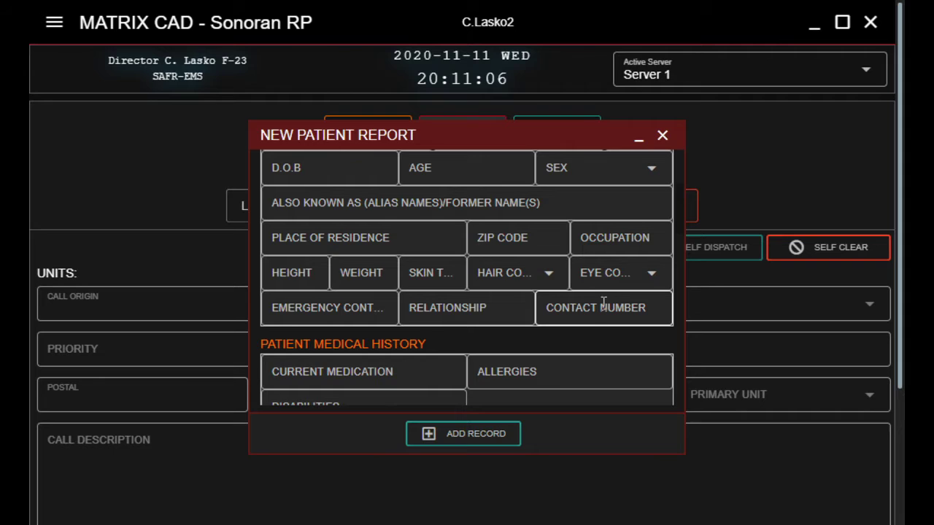
pyautogui.scroll(-2, 605, 310)
pyautogui.scroll(-2, 602, 310)
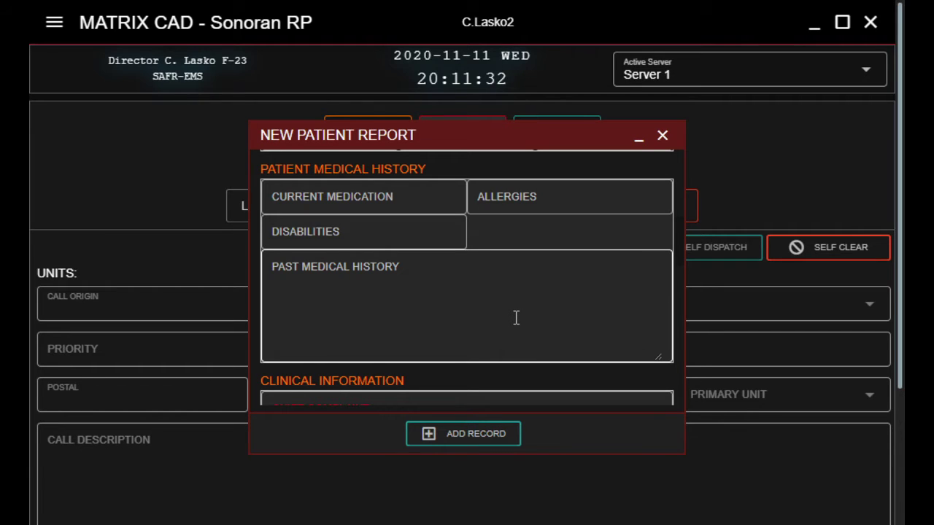
pyautogui.scroll(-3, 516, 317)
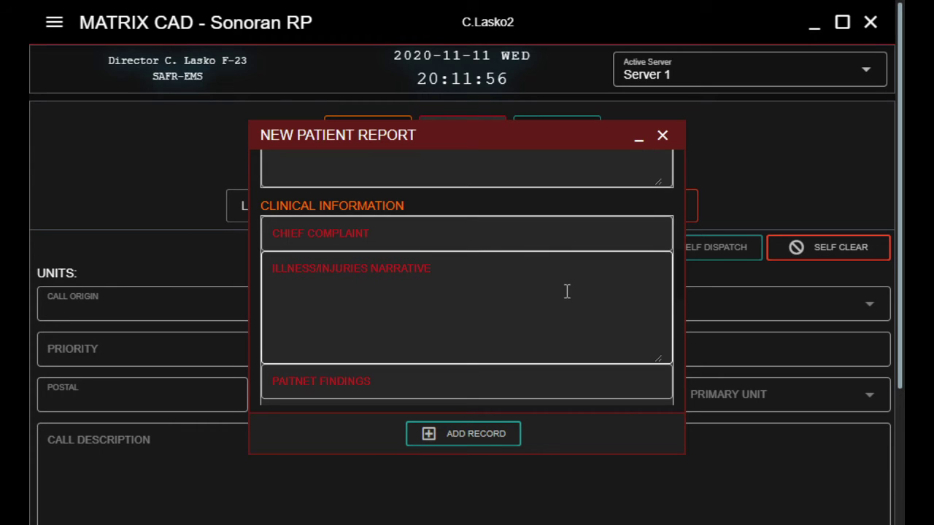
pyautogui.scroll(-1, 508, 298)
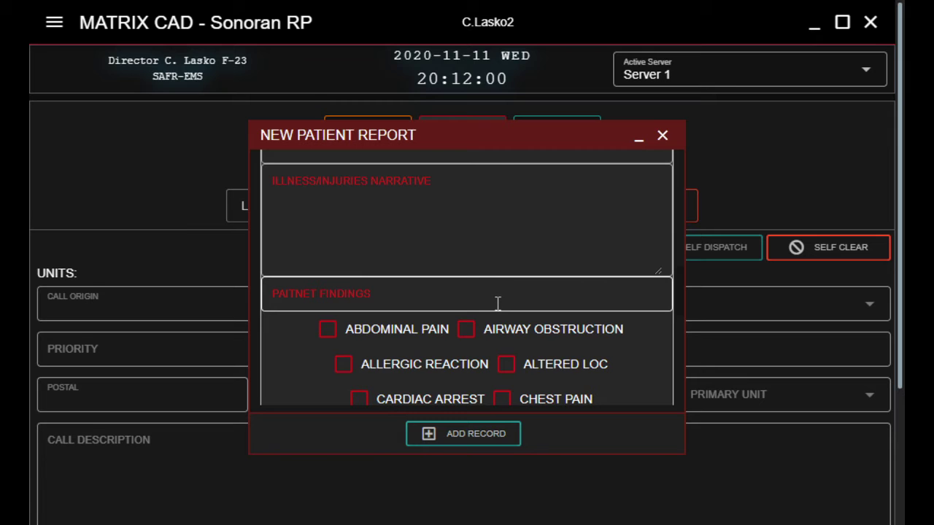
pyautogui.scroll(-1, 573, 337)
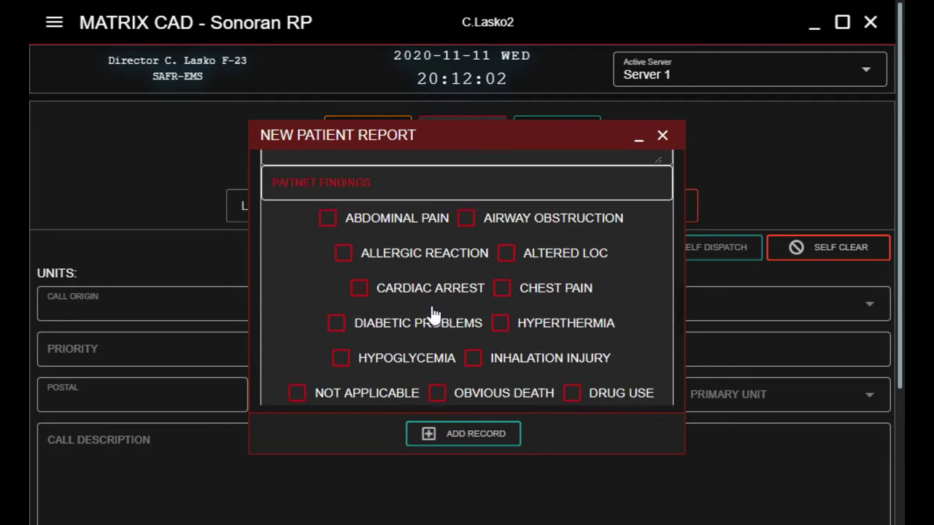
pyautogui.scroll(-2, 431, 314)
pyautogui.scroll(3, 432, 314)
pyautogui.scroll(-2, 463, 287)
pyautogui.scroll(3, 463, 287)
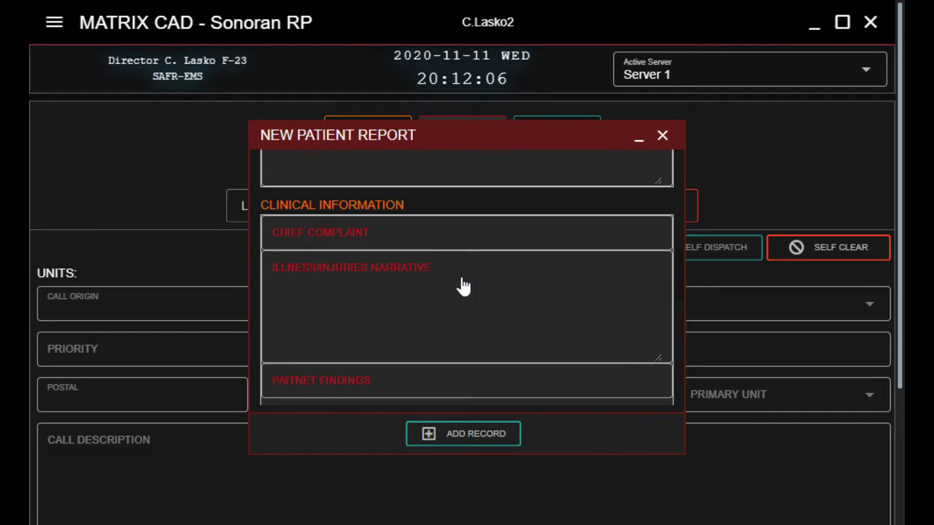
pyautogui.scroll(-2, 463, 286)
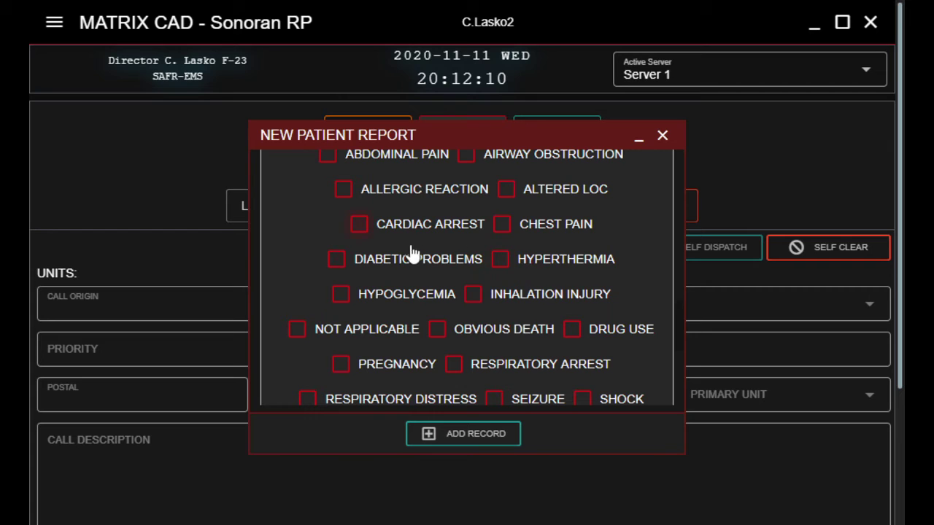
pyautogui.scroll(-3, 469, 295)
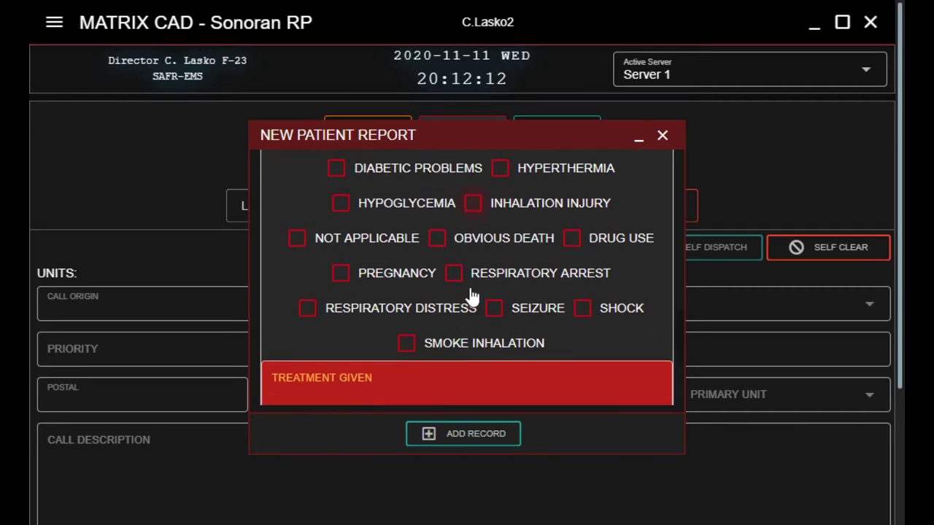
pyautogui.scroll(3, 478, 297)
pyautogui.scroll(3, 510, 313)
pyautogui.scroll(-4, 552, 329)
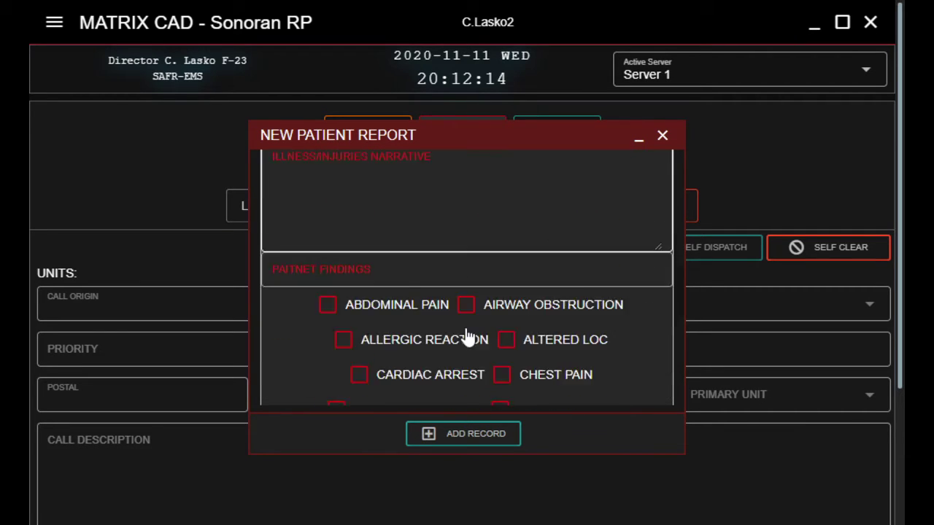
pyautogui.scroll(-5, 528, 315)
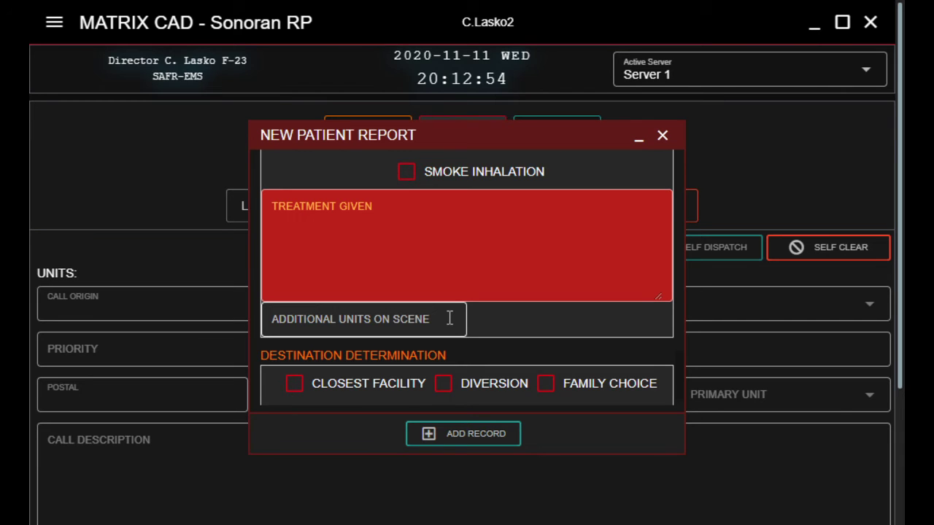
pyautogui.scroll(-1, 449, 318)
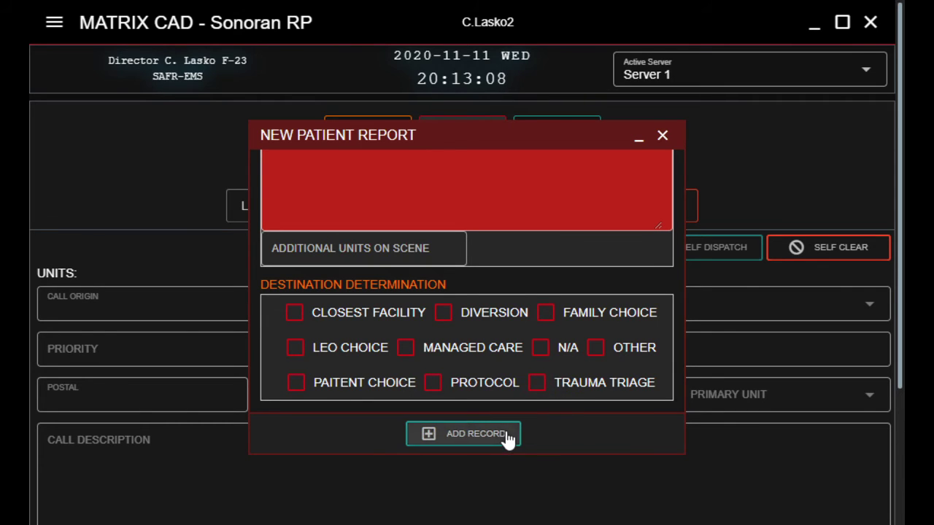
# - Submit the new patient report with ADD RECORD
pyautogui.scroll(15, 501, 348)
pyautogui.scroll(-5, 500, 347)
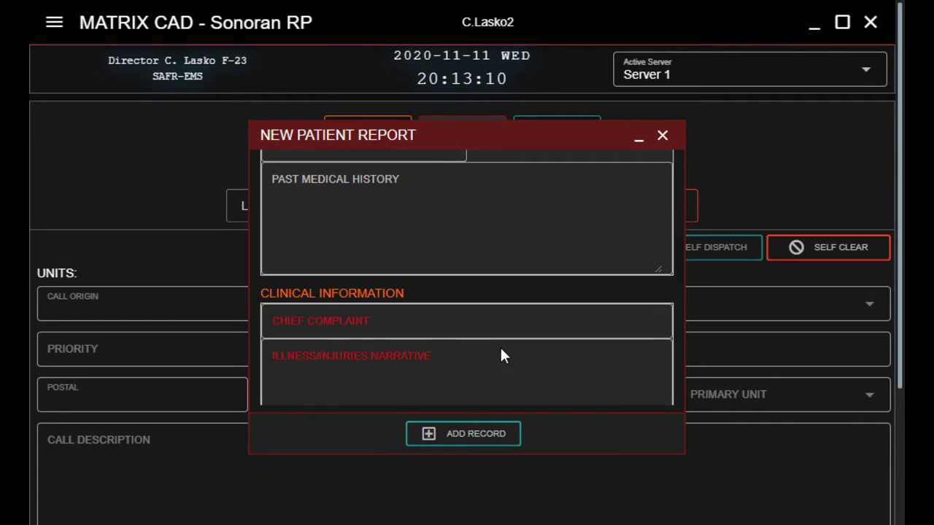
pyautogui.scroll(-5, 500, 355)
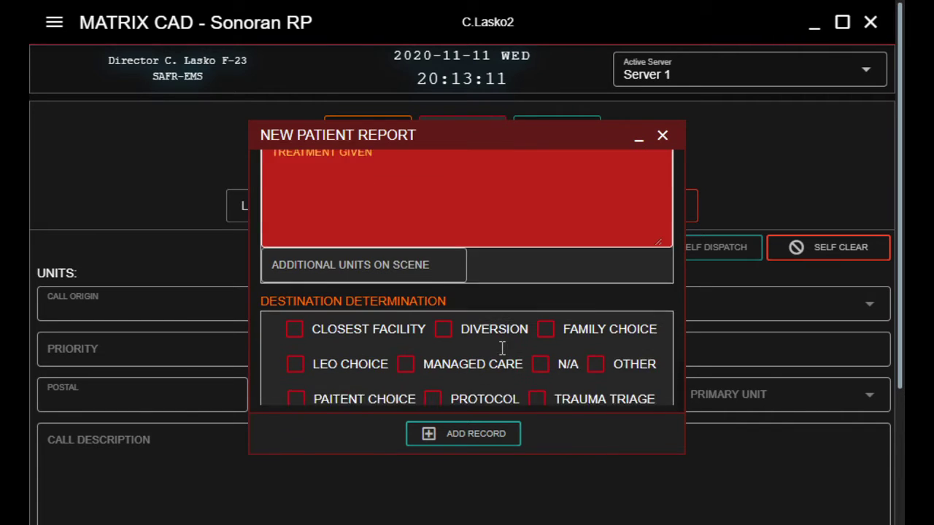
pyautogui.click(445, 446)
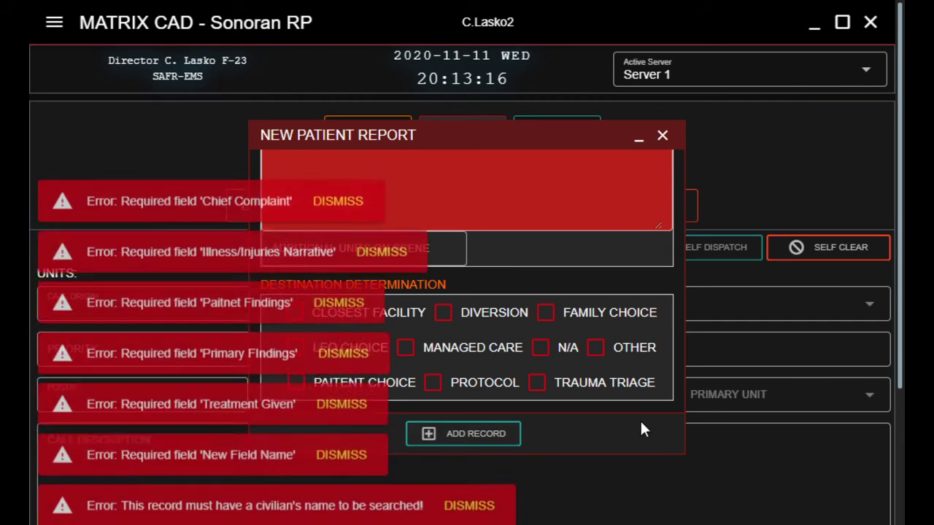
# - Dismiss the six required-field error notices and close the unsaved patient report form
pyautogui.click(338, 191)
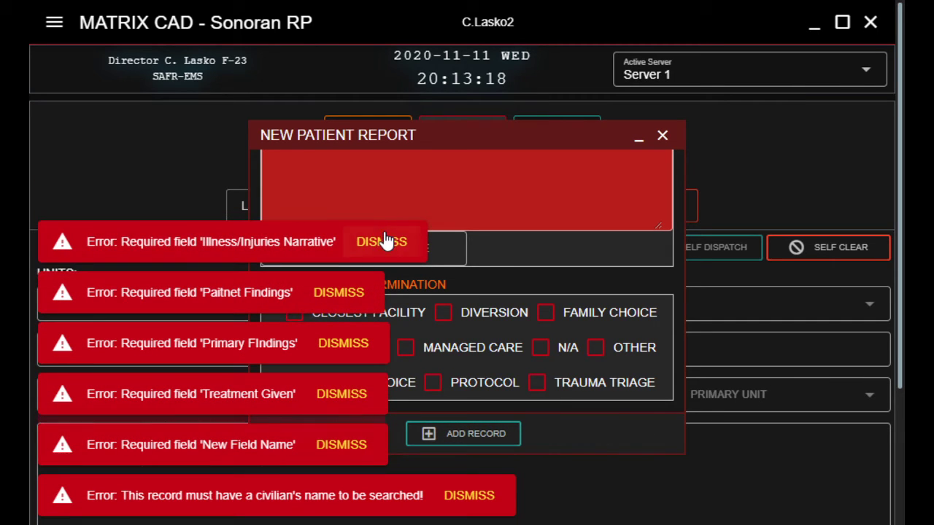
pyautogui.click(382, 242)
pyautogui.click(338, 292)
pyautogui.click(345, 343)
pyautogui.click(350, 394)
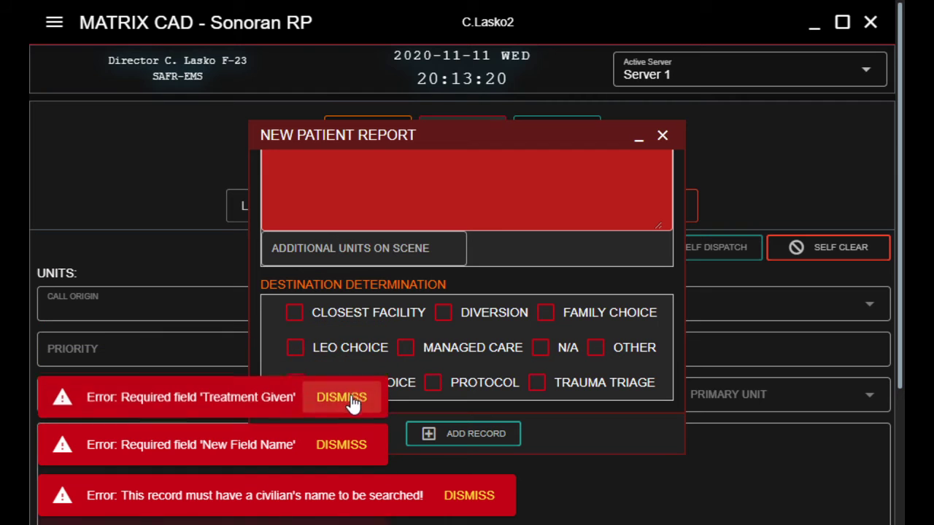
pyautogui.click(353, 444)
pyautogui.scroll(15, 496, 351)
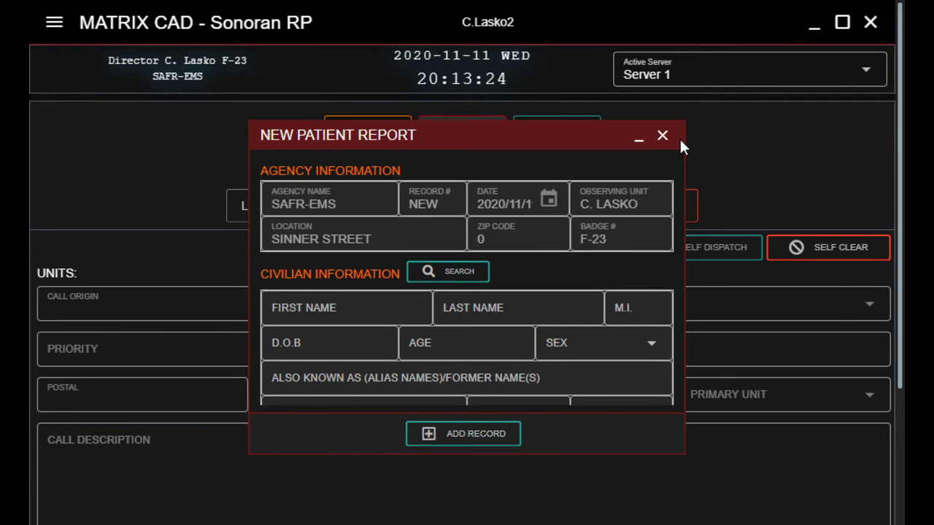
pyautogui.click(665, 135)
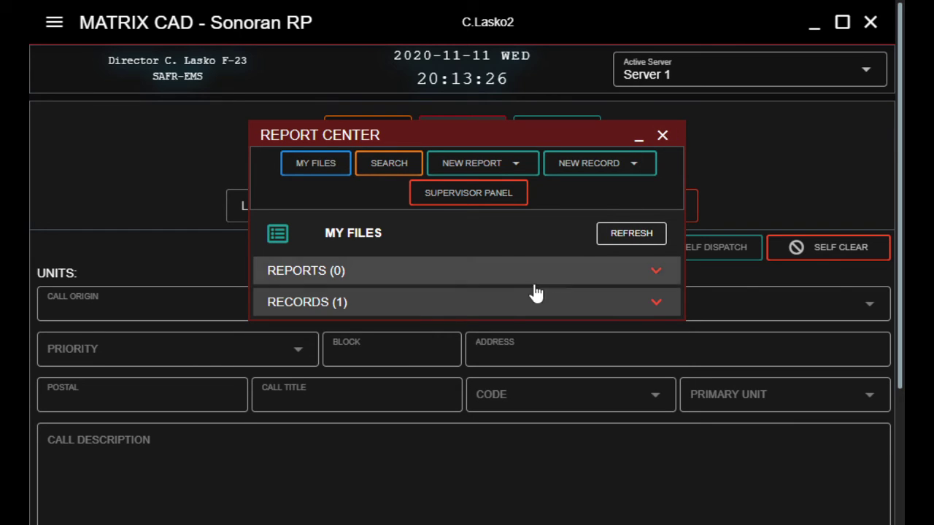
# - Show the patient report records table listing record 3933, then open and close a blank new record form
pyautogui.click(494, 304)
pyautogui.click(477, 344)
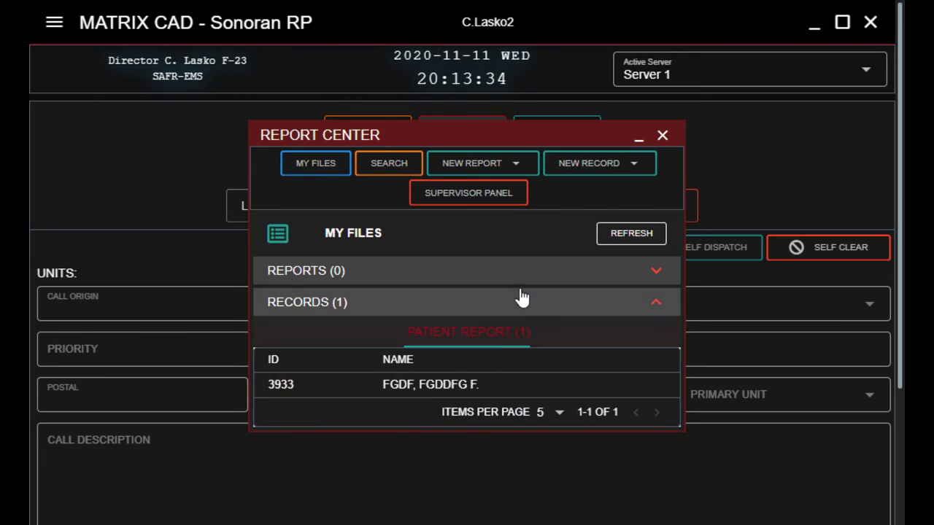
pyautogui.click(584, 175)
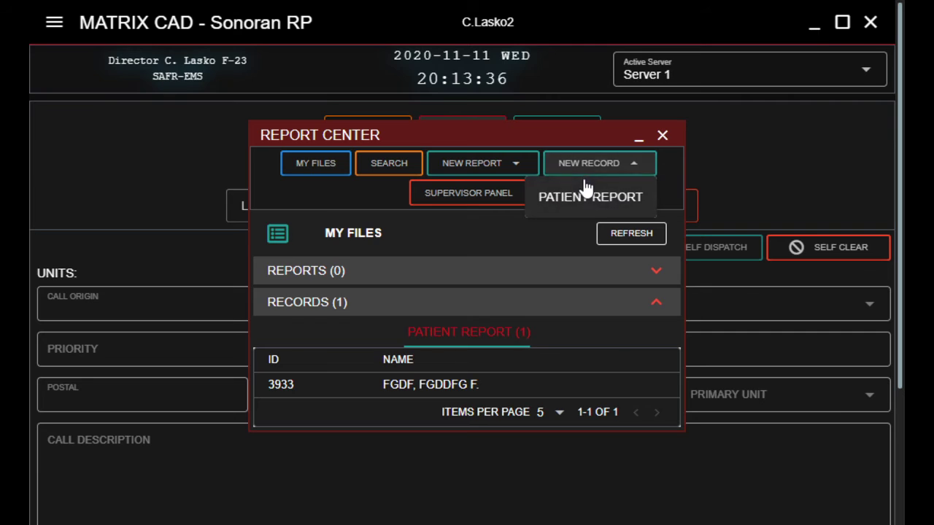
pyautogui.click(503, 175)
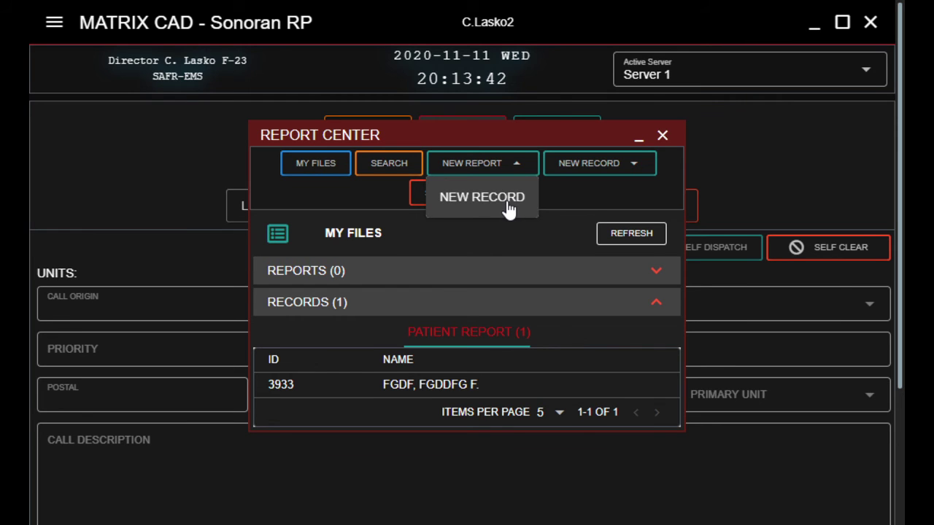
pyautogui.click(508, 209)
pyautogui.scroll(-1, 512, 332)
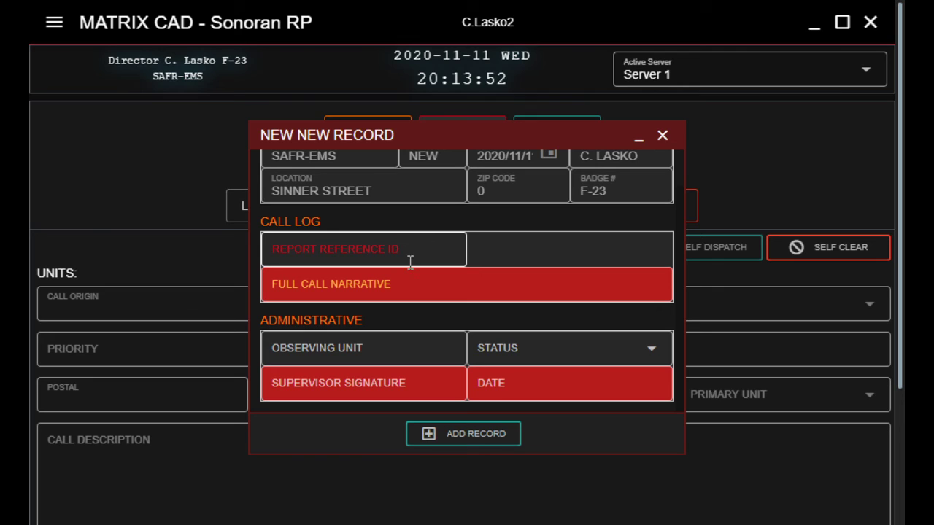
pyautogui.click(663, 136)
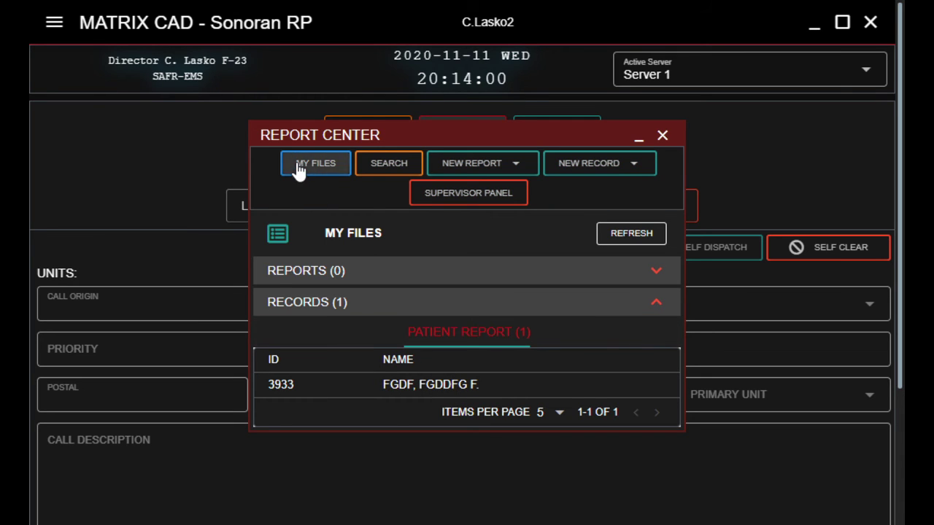
pyautogui.click(386, 313)
pyautogui.click(386, 313)
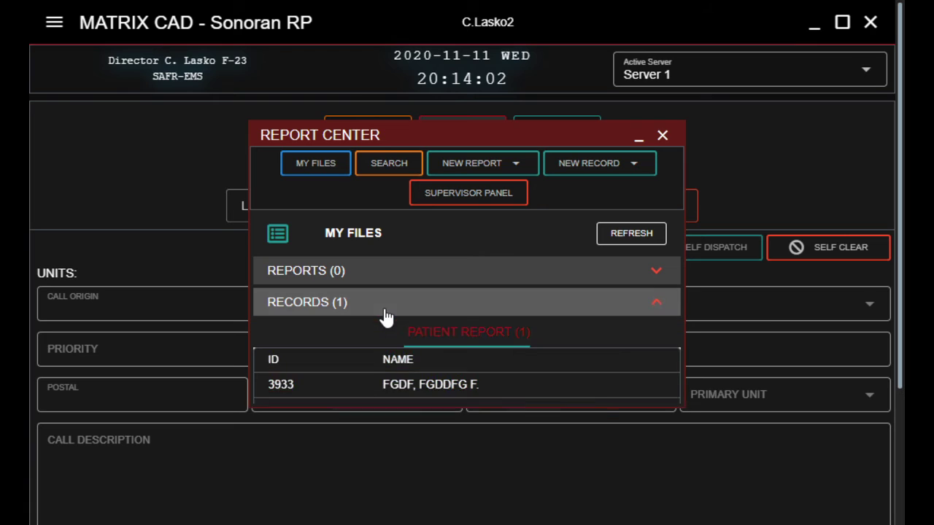
pyautogui.click(399, 388)
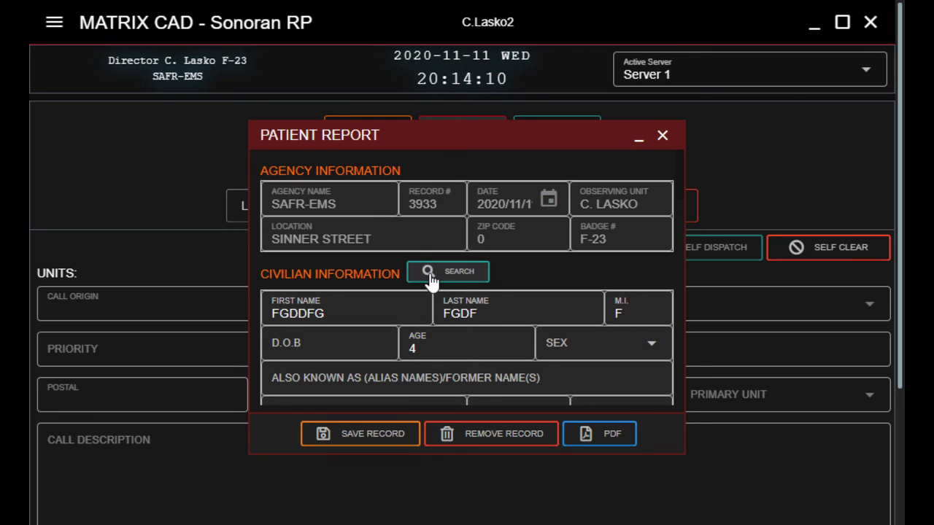
pyautogui.click(663, 137)
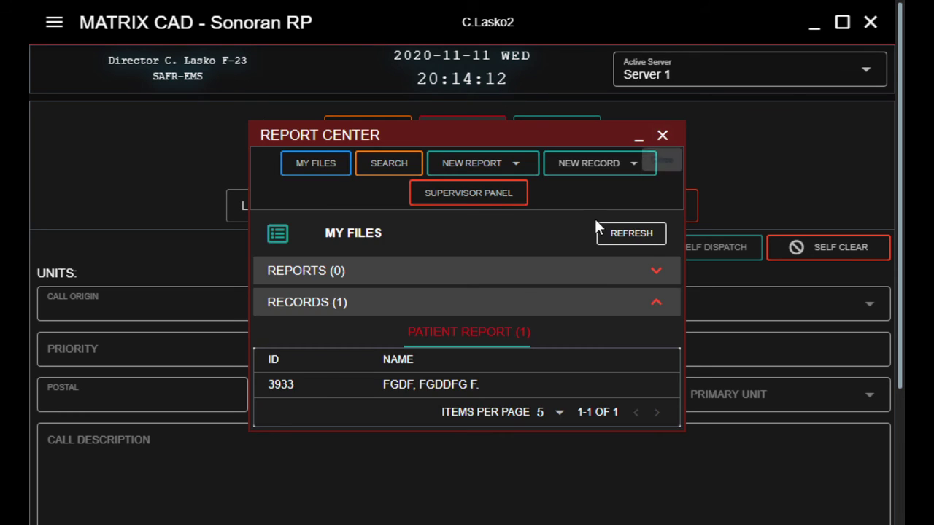
pyautogui.click(511, 168)
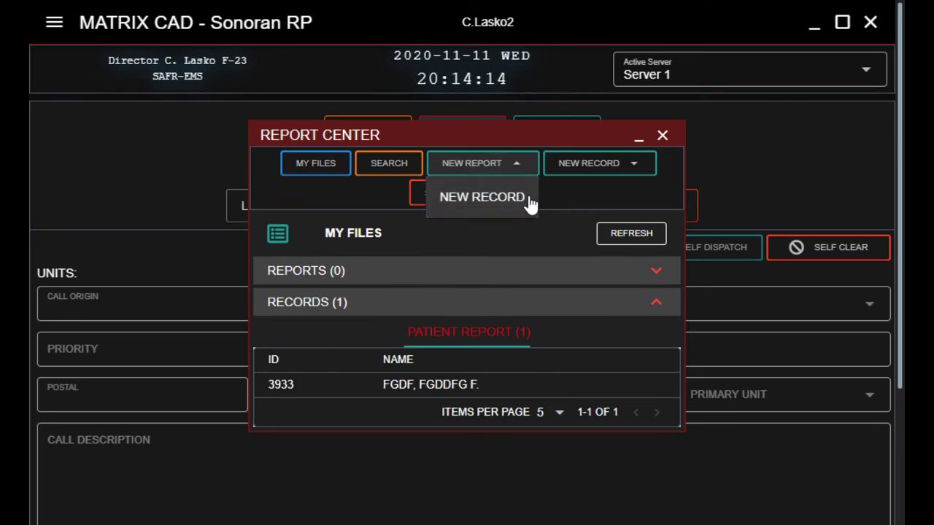
# - Start a new record with Report Reference ID 3933
pyautogui.click(529, 201)
pyautogui.click(458, 304)
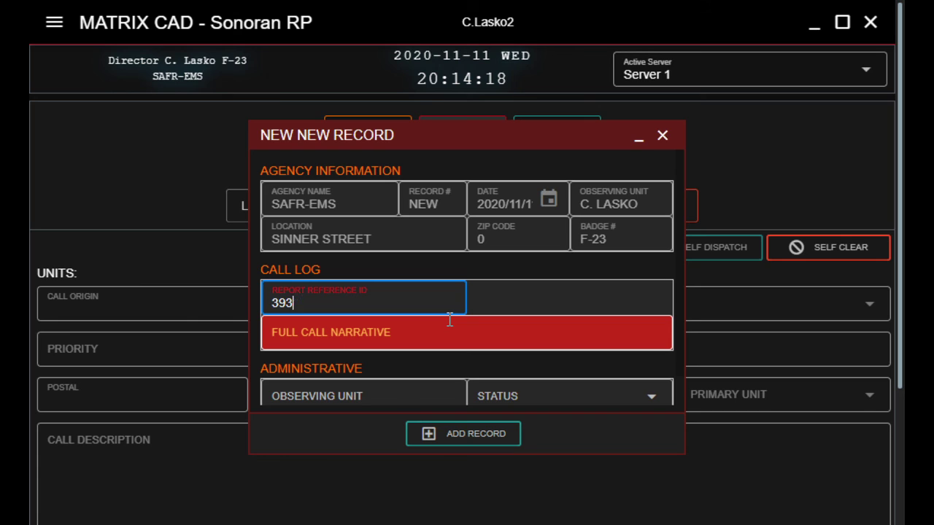
pyautogui.click(450, 341)
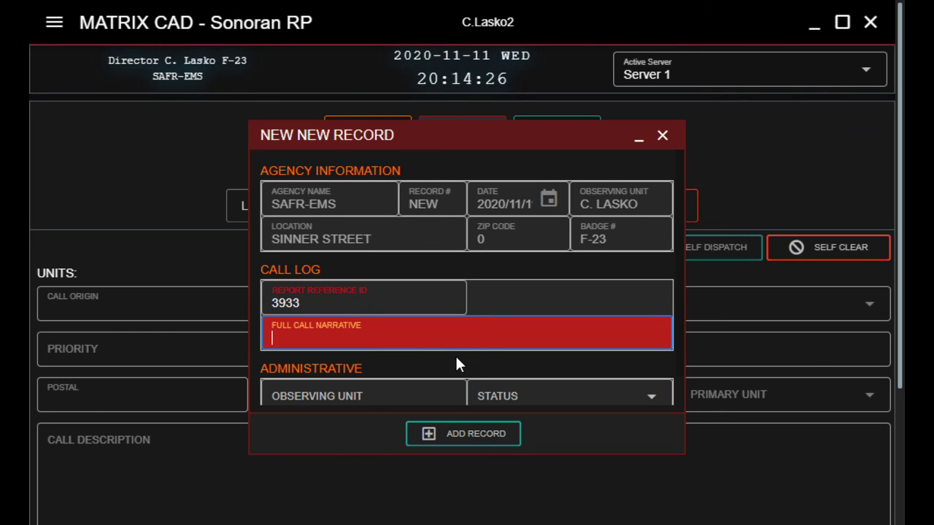
pyautogui.scroll(-1, 455, 355)
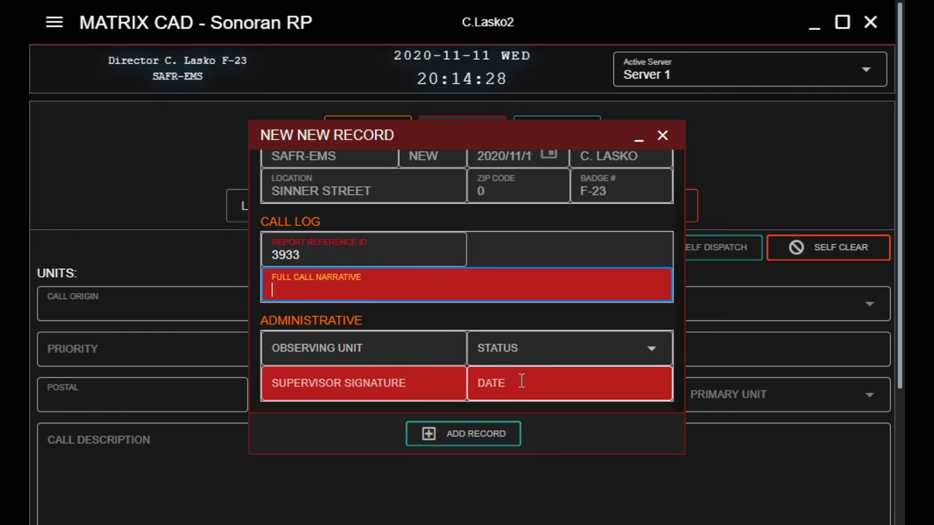
# - Set the record status to In Review, then discard it and close the Report Center
pyautogui.click(589, 355)
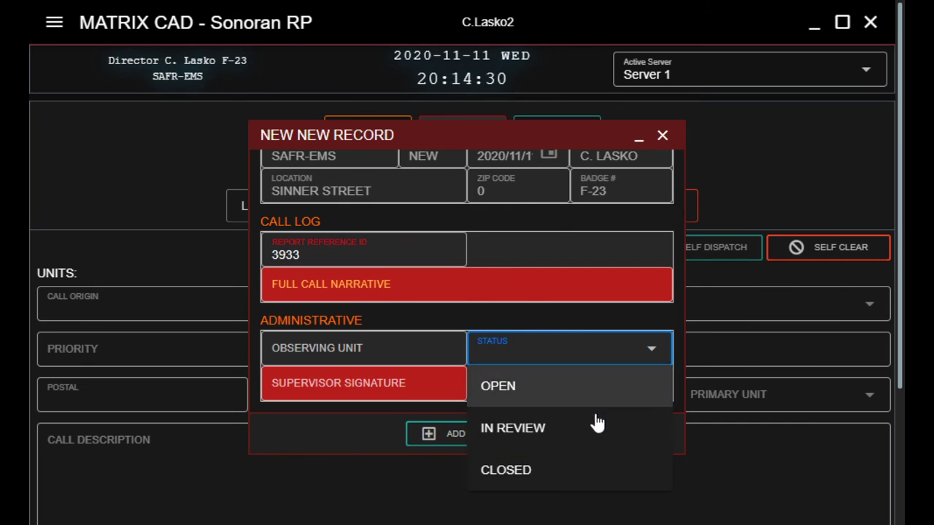
pyautogui.click(617, 438)
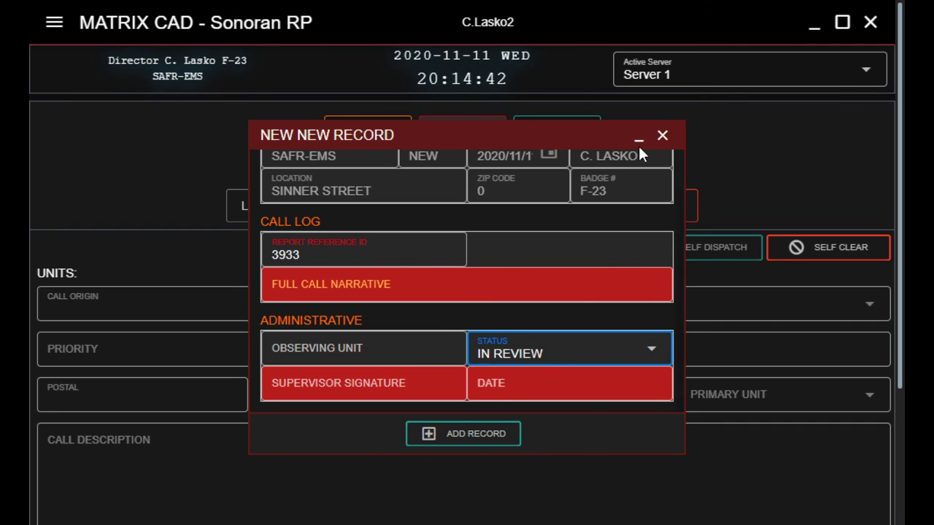
pyautogui.click(662, 135)
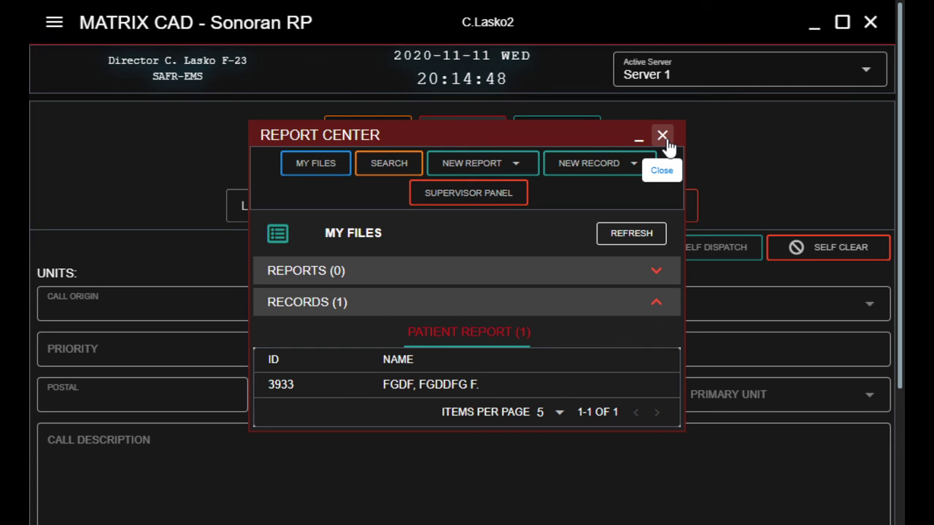
pyautogui.click(662, 136)
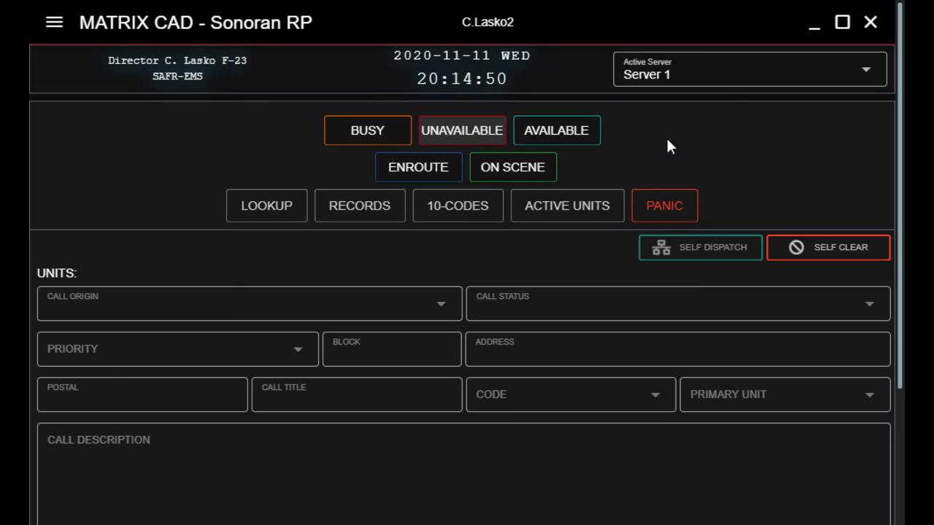